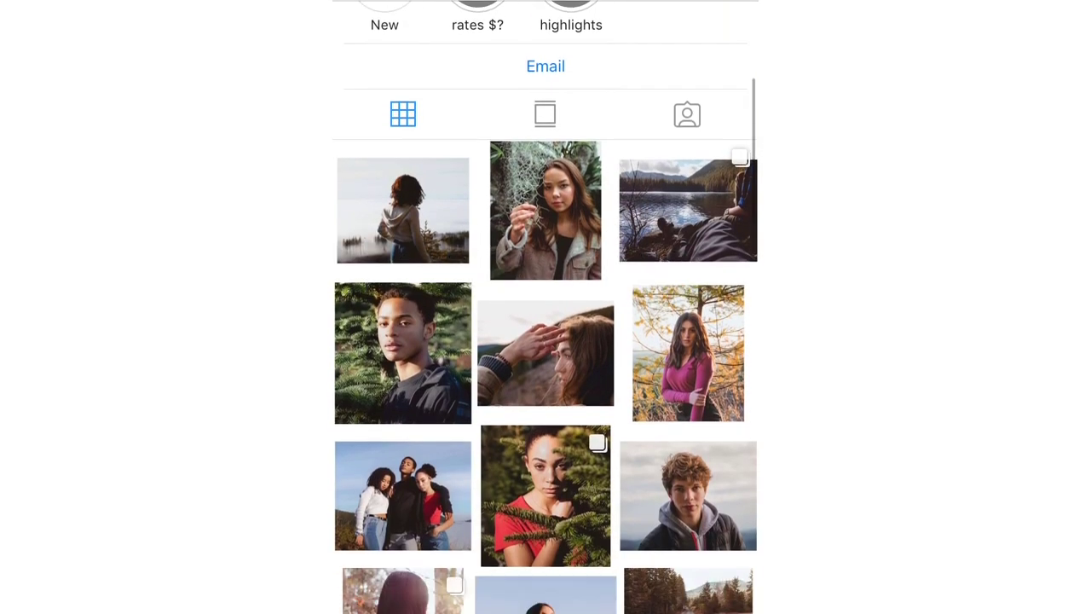
pyautogui.scroll(-2, 545, 341)
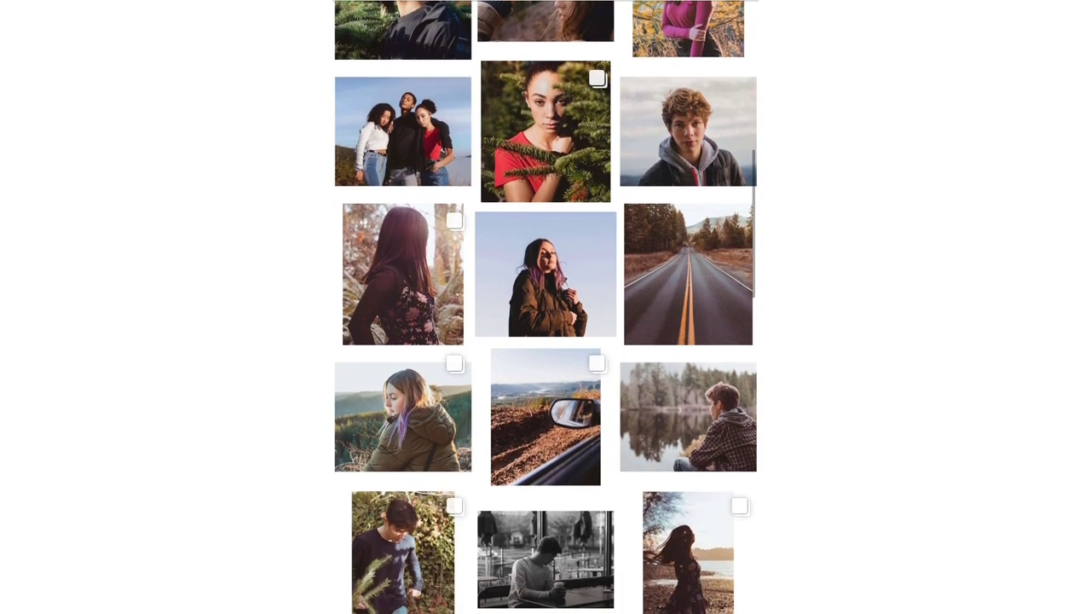
# Move the Photoshop window aside and select the Photos folder on the desktop.
pyautogui.scroll(2, 546, 307)
pyautogui.scroll(3, 545, 307)
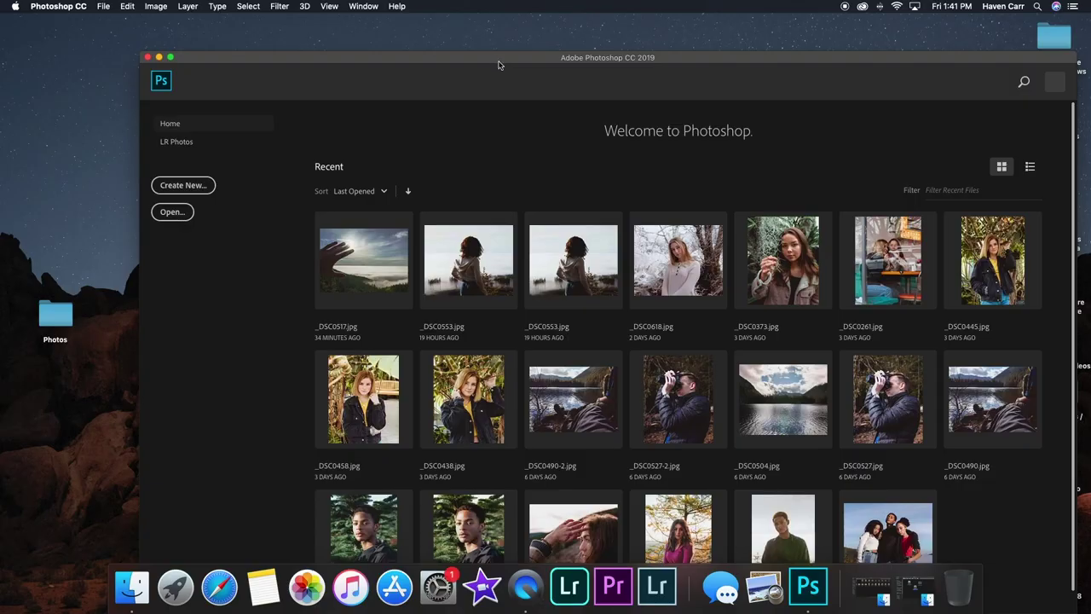
pyautogui.moveTo(478, 57); pyautogui.dragTo(393, 15)
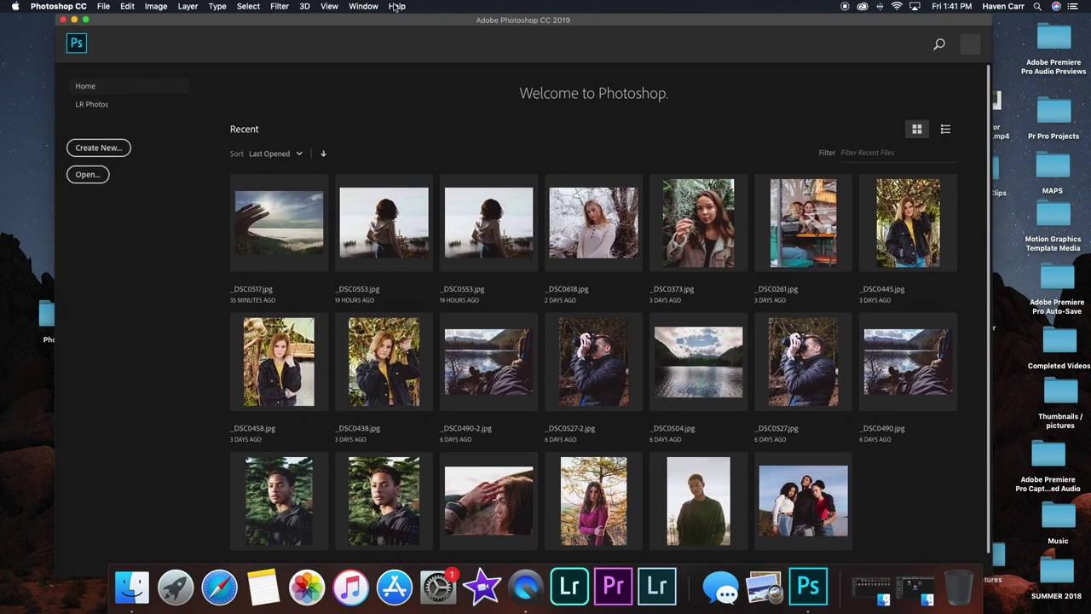
pyautogui.doubleClick(362, 20)
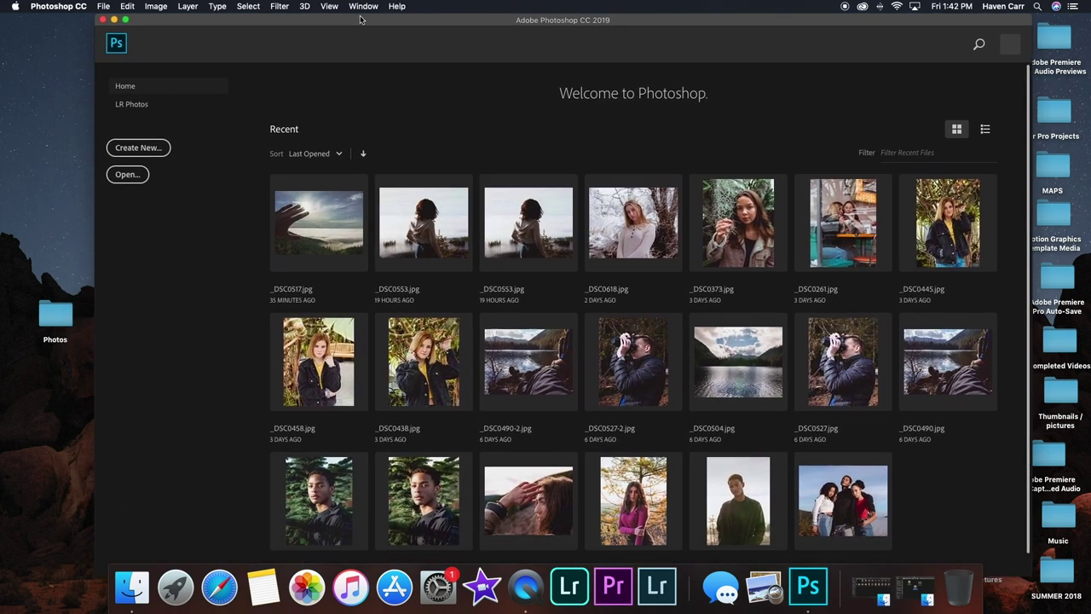
pyautogui.click(57, 315)
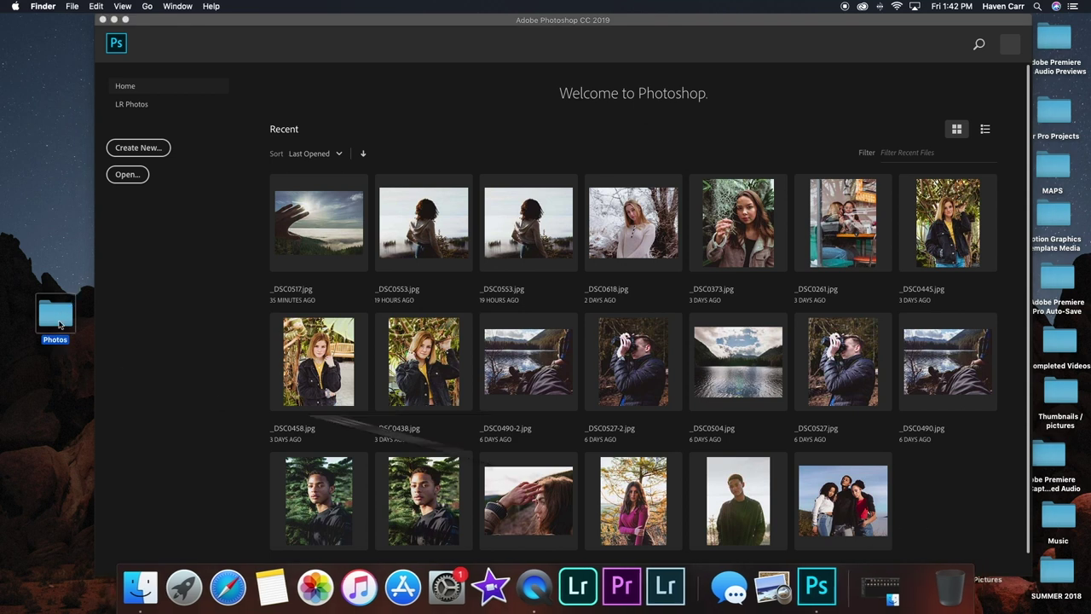
# Open the Photos folder and arrange its window beside the Photoshop window.
pyautogui.doubleClick(56, 317)
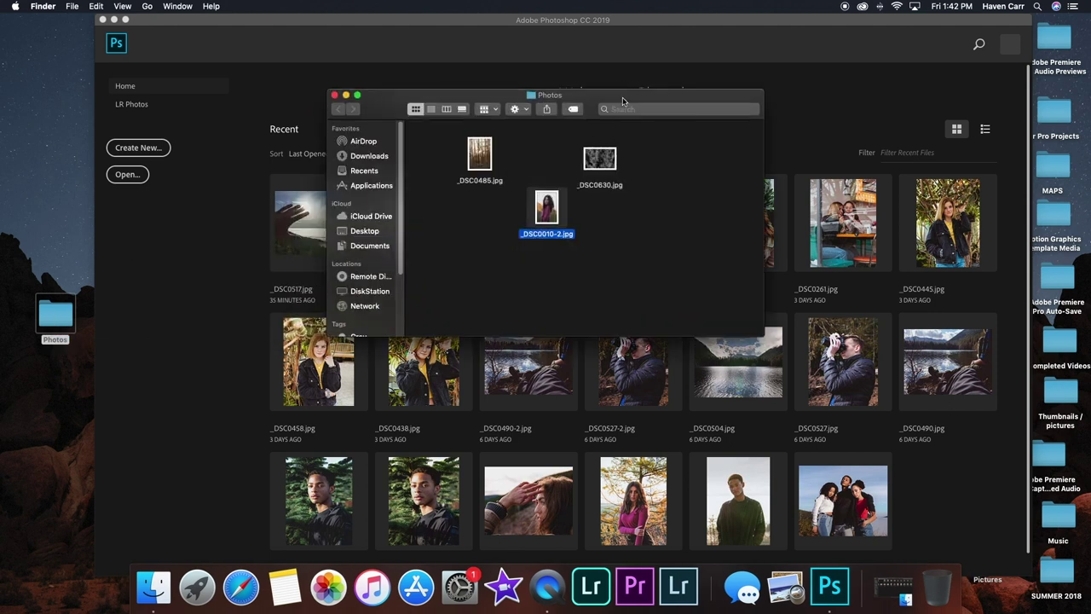
pyautogui.moveTo(624, 100); pyautogui.dragTo(228, 130)
pyautogui.click(323, 30)
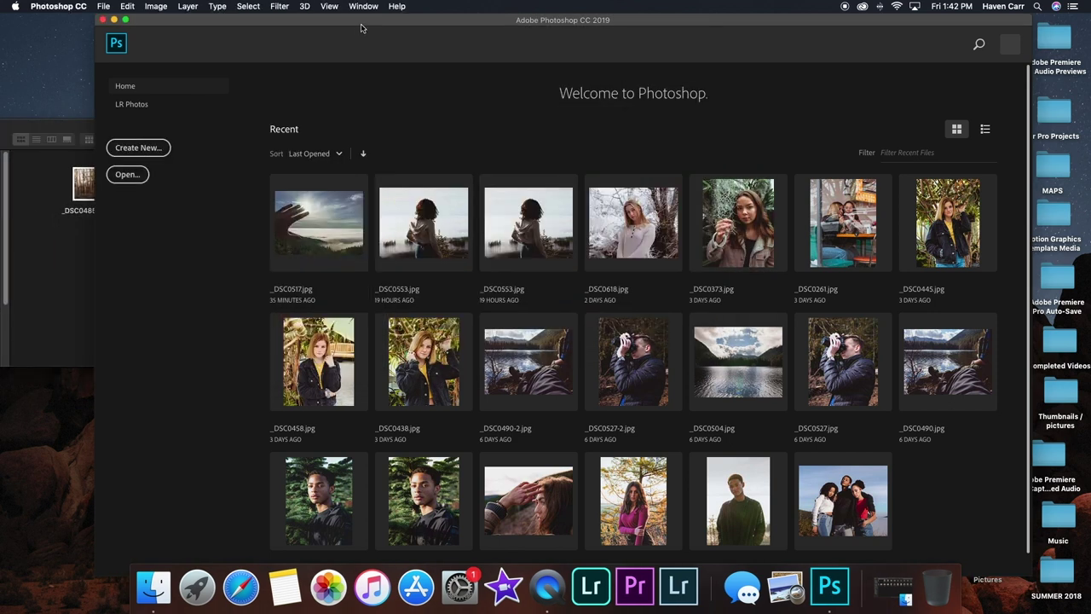
pyautogui.moveTo(322, 30); pyautogui.dragTo(407, 30)
pyautogui.click(107, 134)
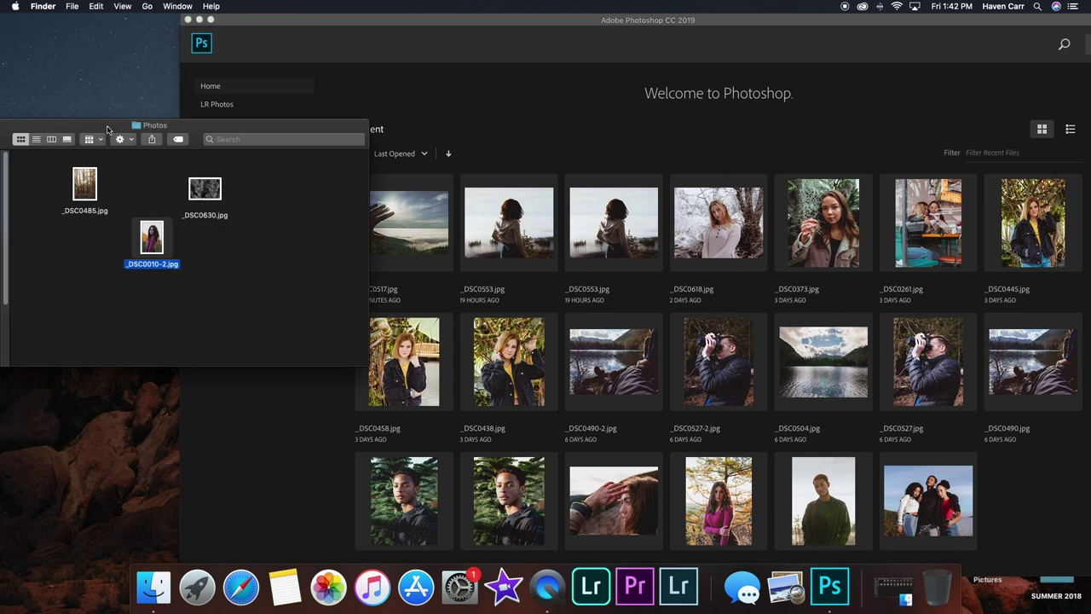
pyautogui.moveTo(108, 135); pyautogui.dragTo(79, 142)
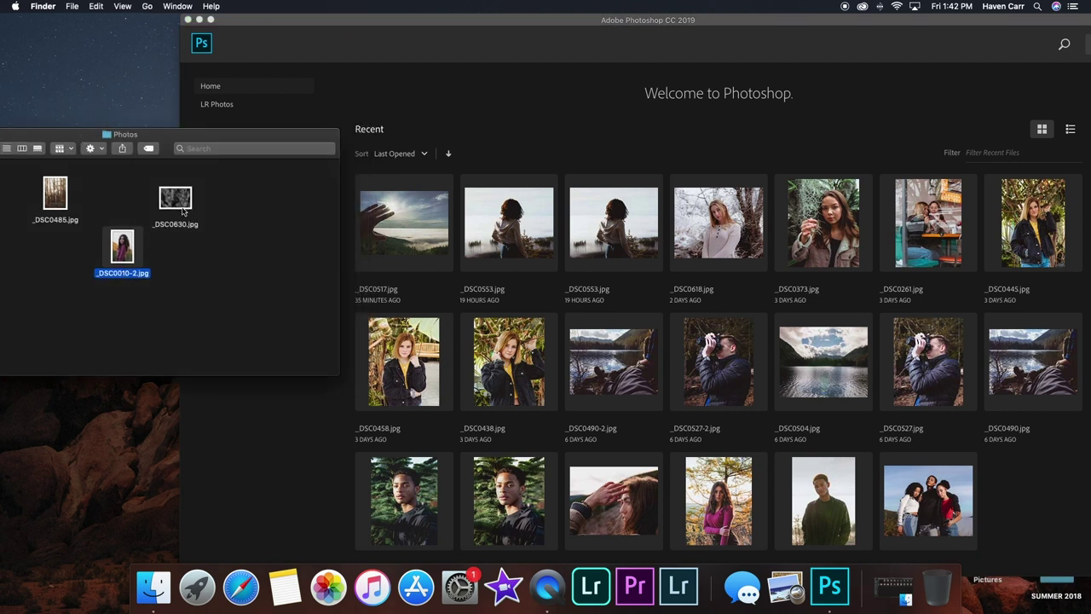
# Drop _DSC0630.jpg into Photoshop to open it, then minimize the Photos folder window.
pyautogui.moveTo(182, 210); pyautogui.dragTo(418, 163)
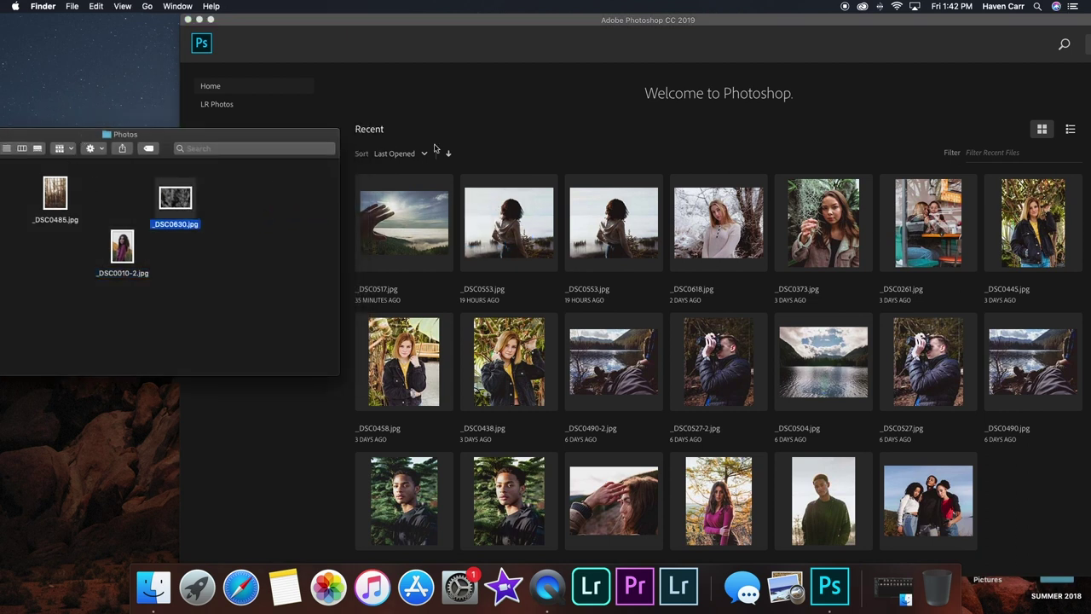
pyautogui.moveTo(177, 139); pyautogui.dragTo(307, 228)
pyautogui.click(50, 223)
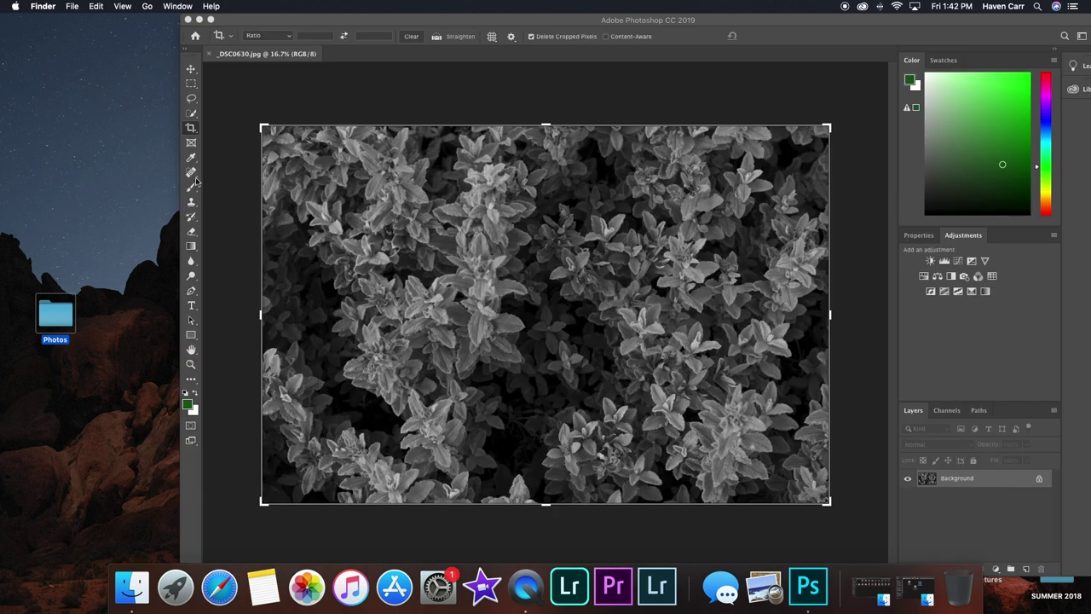
# Activate the Photoshop window, shift it slightly left, and open the Image menu.
pyautogui.click(363, 22)
pyautogui.moveTo(347, 20); pyautogui.dragTo(314, 21)
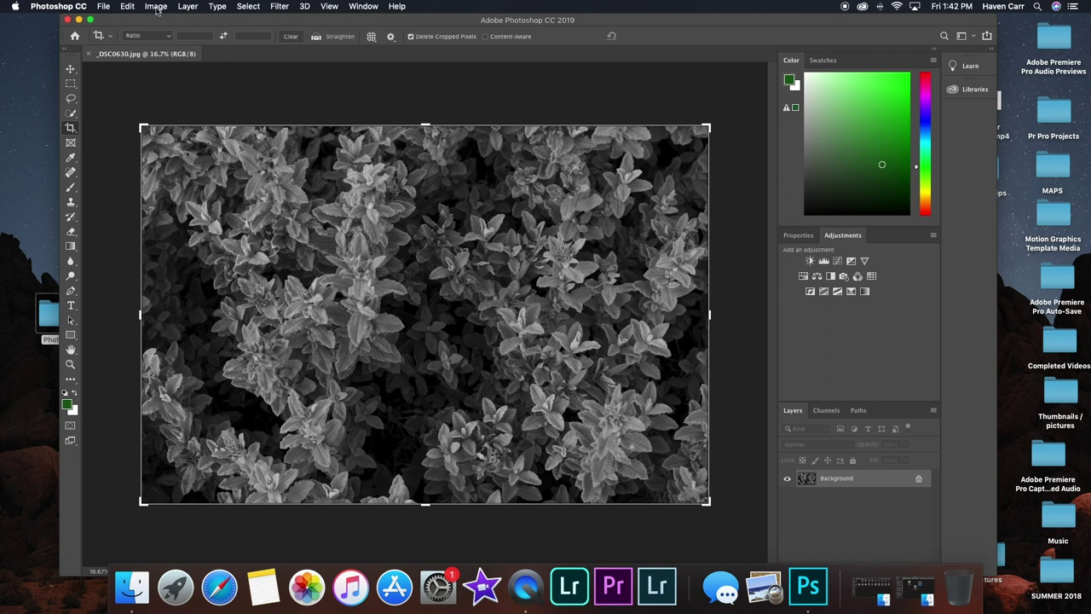
pyautogui.click(156, 7)
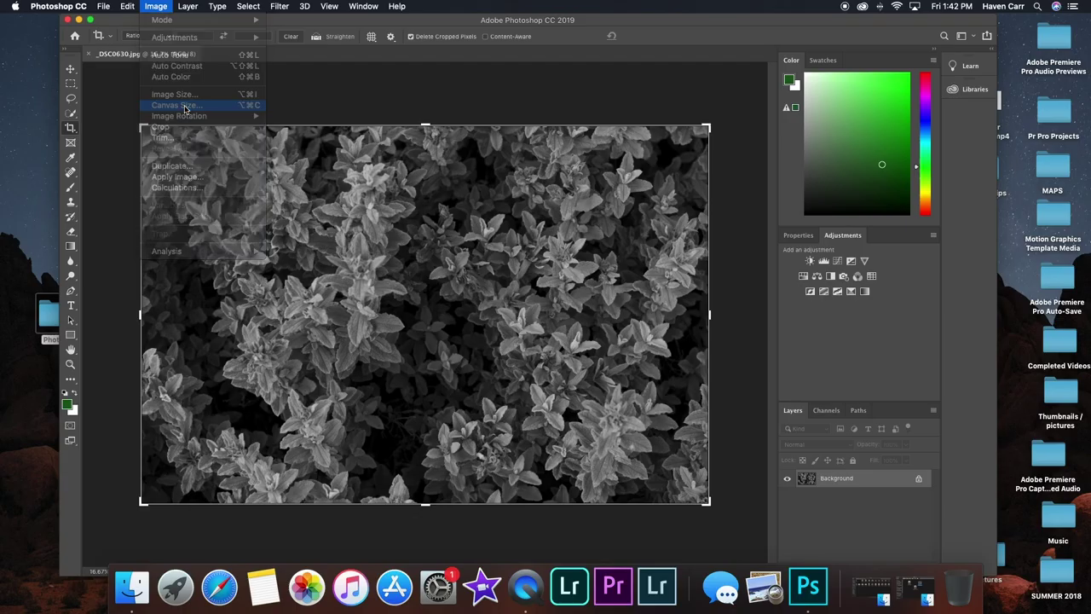
# In Canvas Size, set the plant photo's canvas to 26 × 26 inches with White extension colour.
pyautogui.click(354, 195)
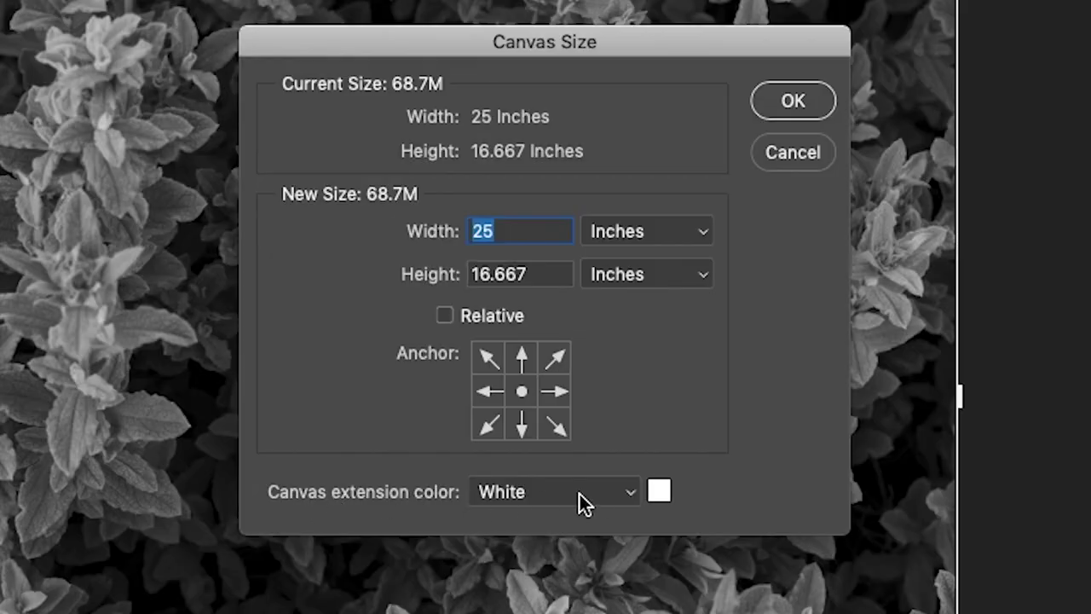
pyautogui.click(603, 491)
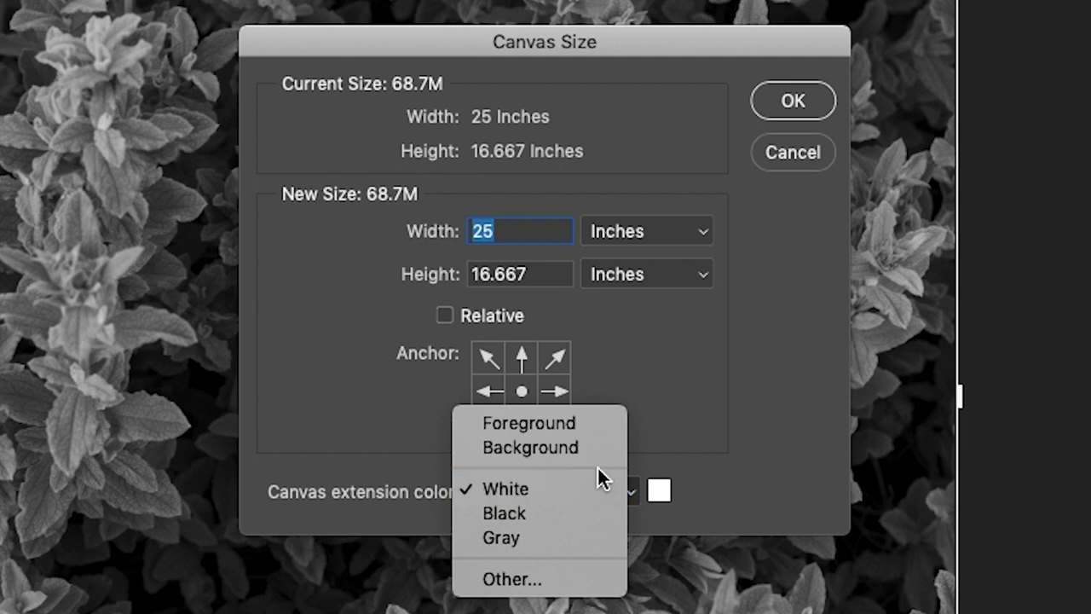
pyautogui.click(675, 380)
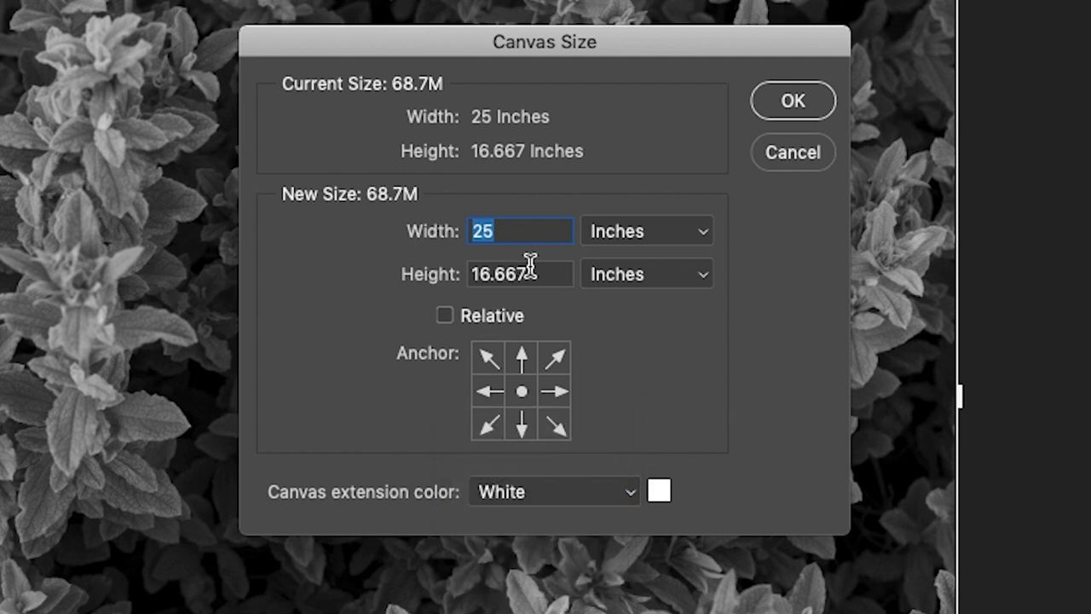
pyautogui.press('Tab')
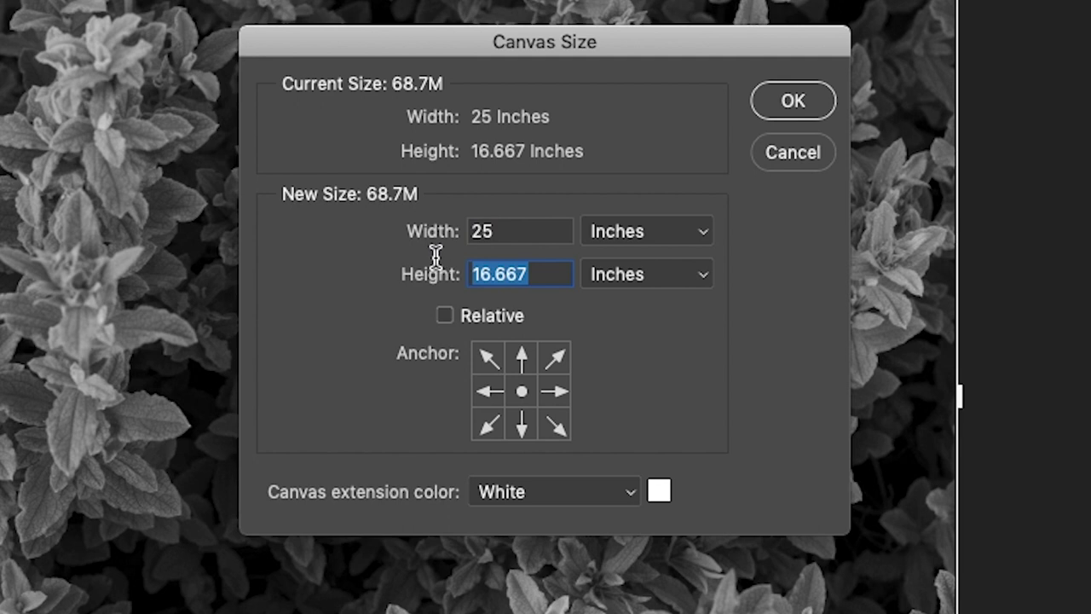
pyautogui.click(529, 231)
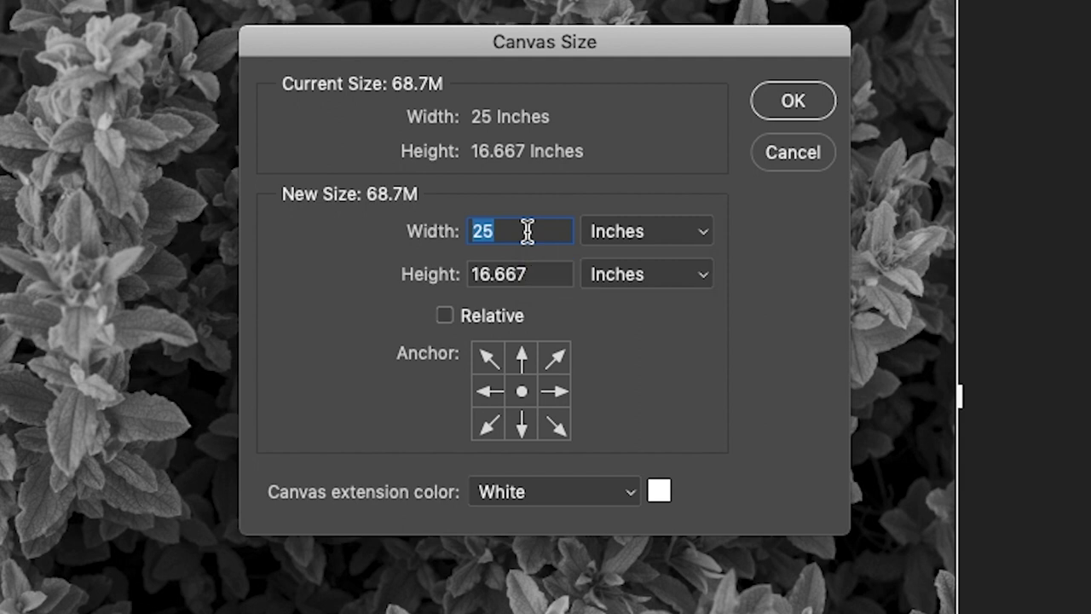
pyautogui.write('2')
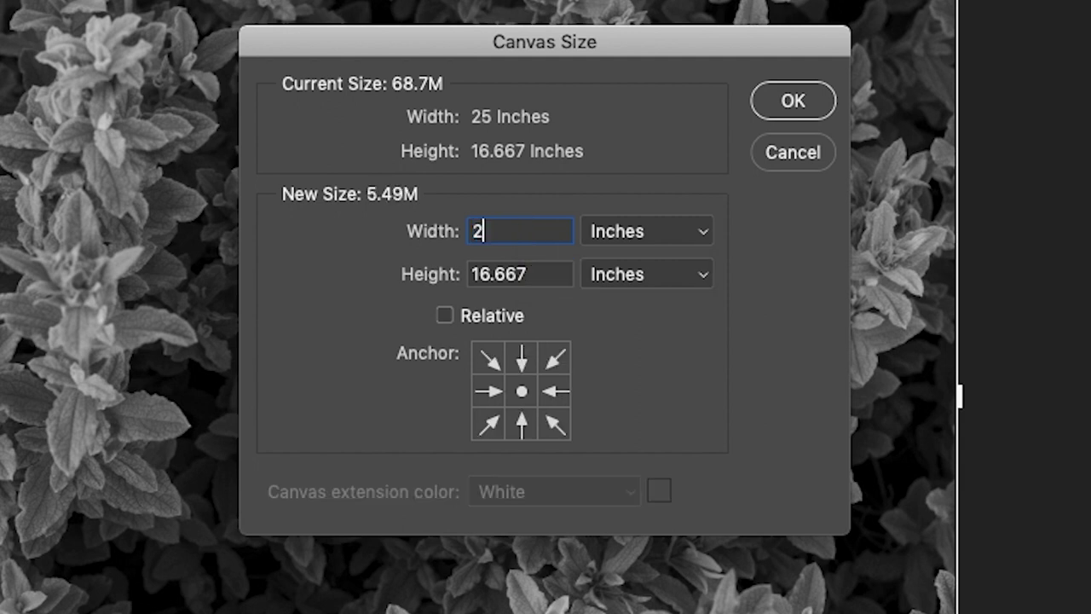
pyautogui.write('6')
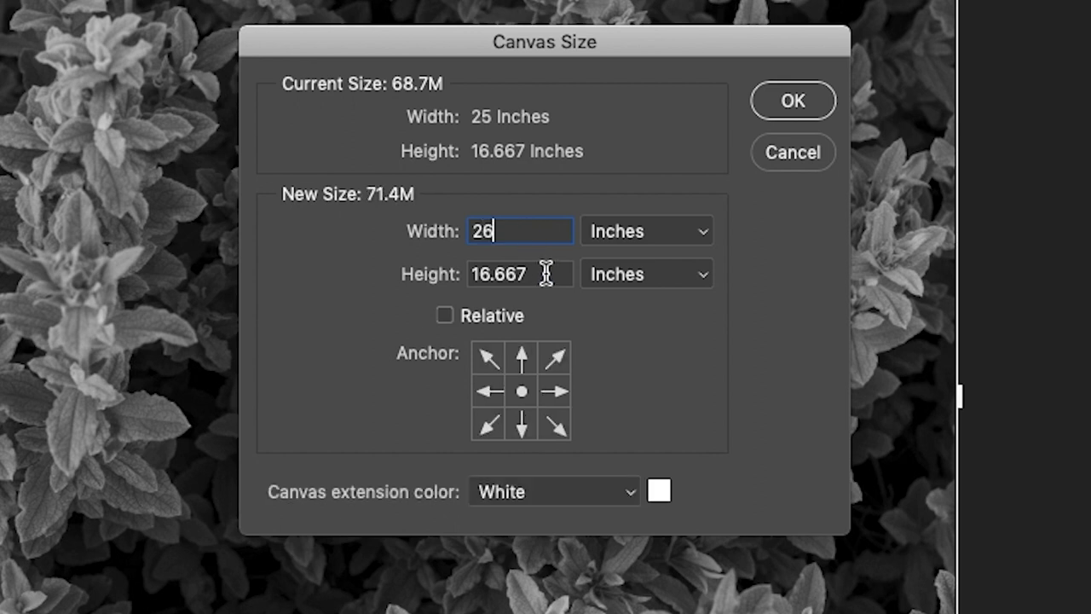
pyautogui.press('Tab')
pyautogui.write('26')
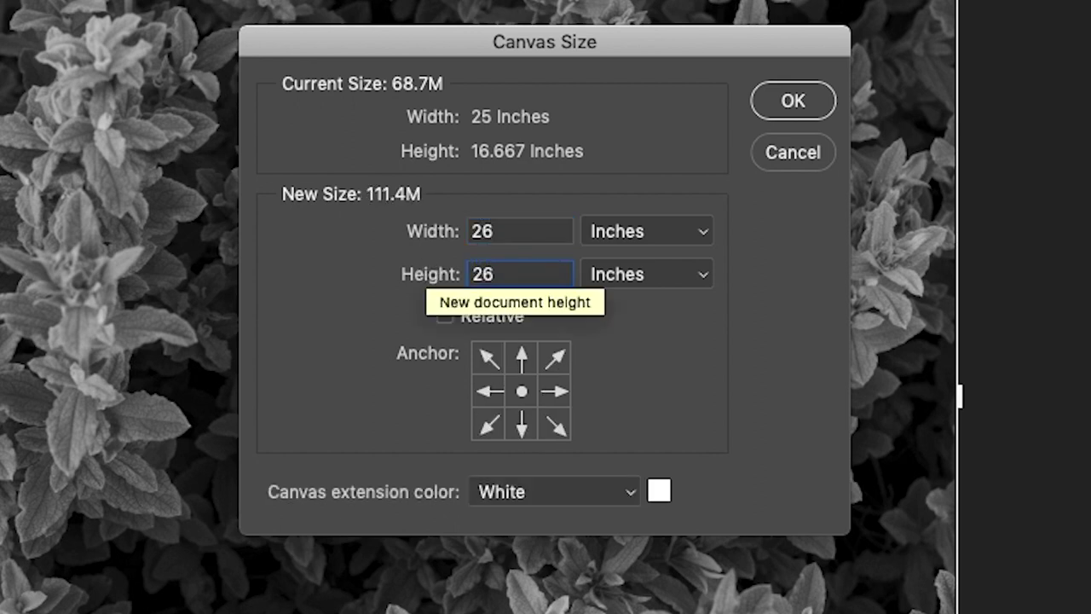
pyautogui.click(795, 102)
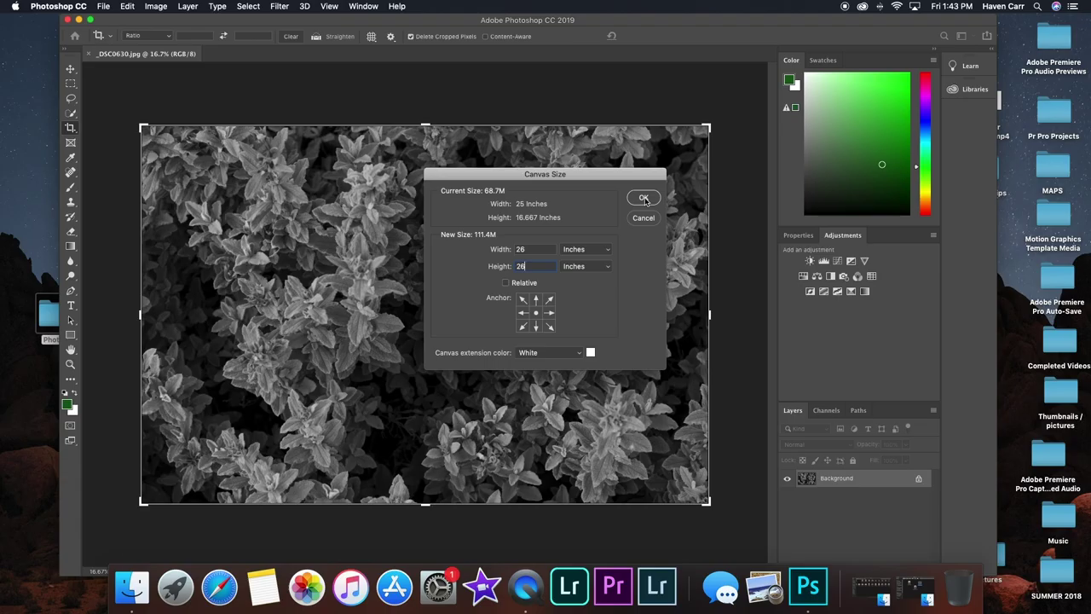
# Apply the 26 × 26 inch canvas and view the enlarged white-bordered photo.
pyautogui.click(644, 199)
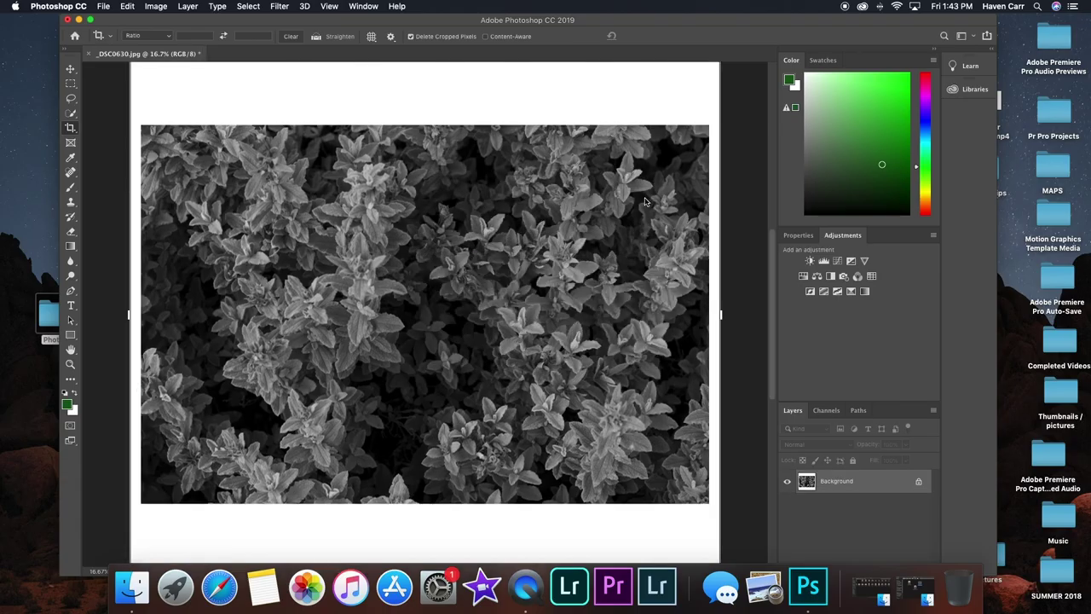
pyautogui.click(525, 253)
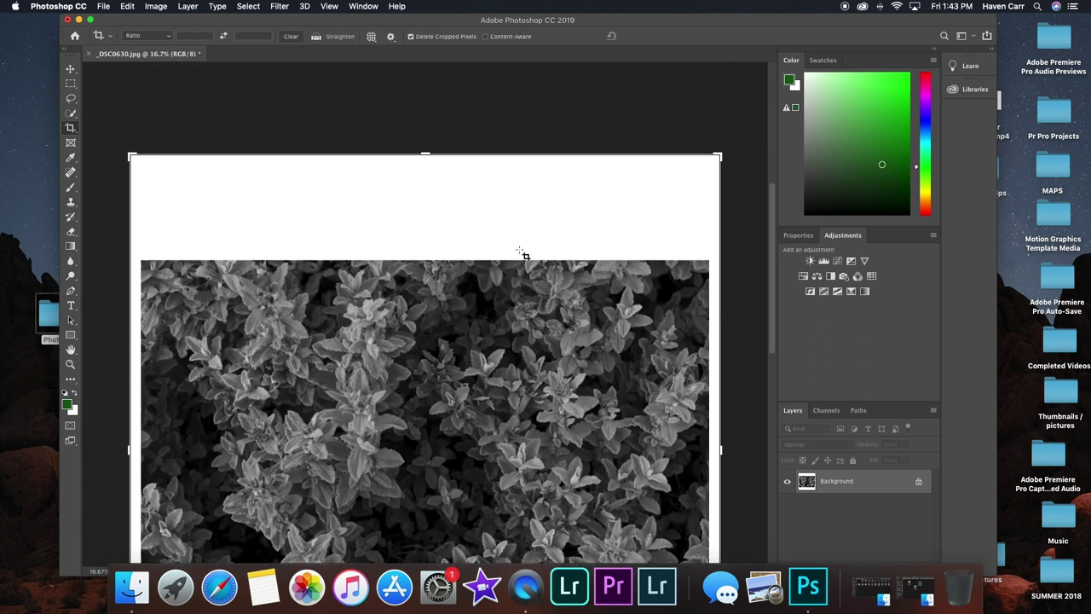
pyautogui.scroll(-5, 527, 256)
pyautogui.scroll(3, 530, 260)
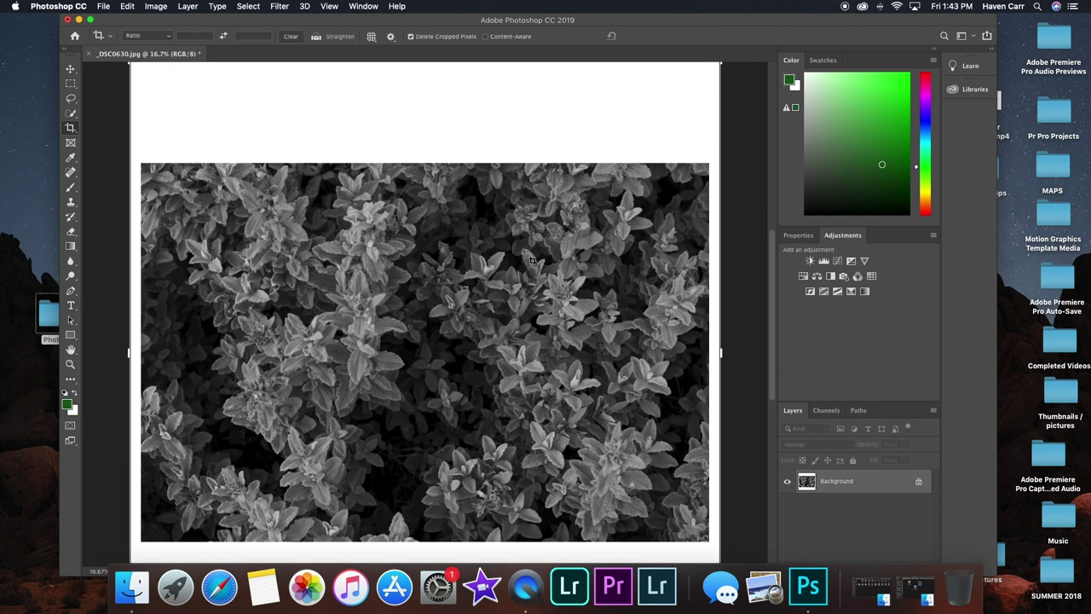
pyautogui.scroll(-2, 580, 245)
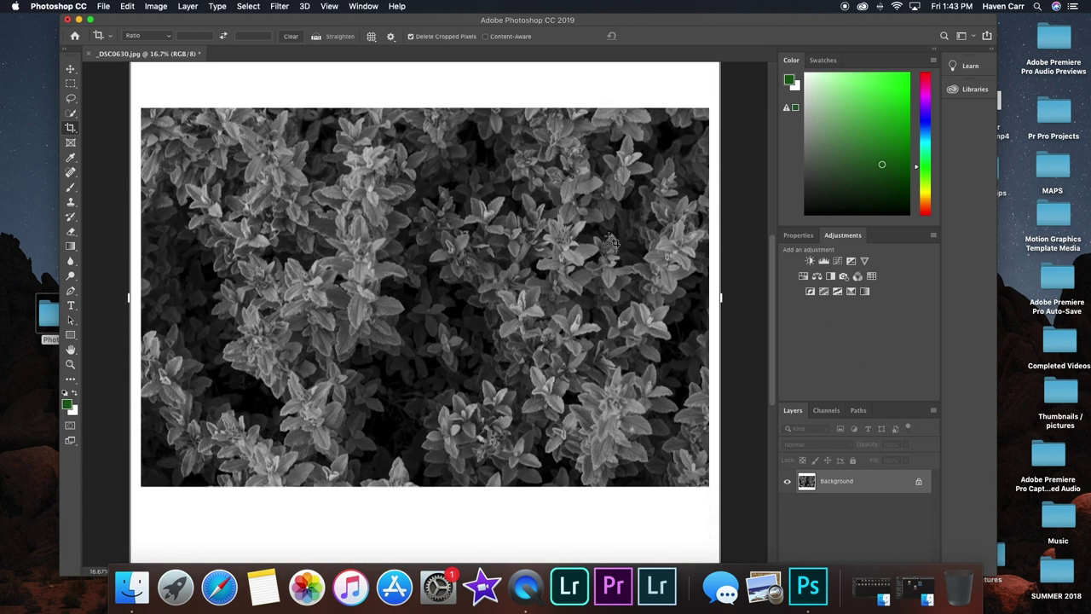
# Dismiss the Share options and return to the Photoshop Welcome screen.
pyautogui.click(986, 36)
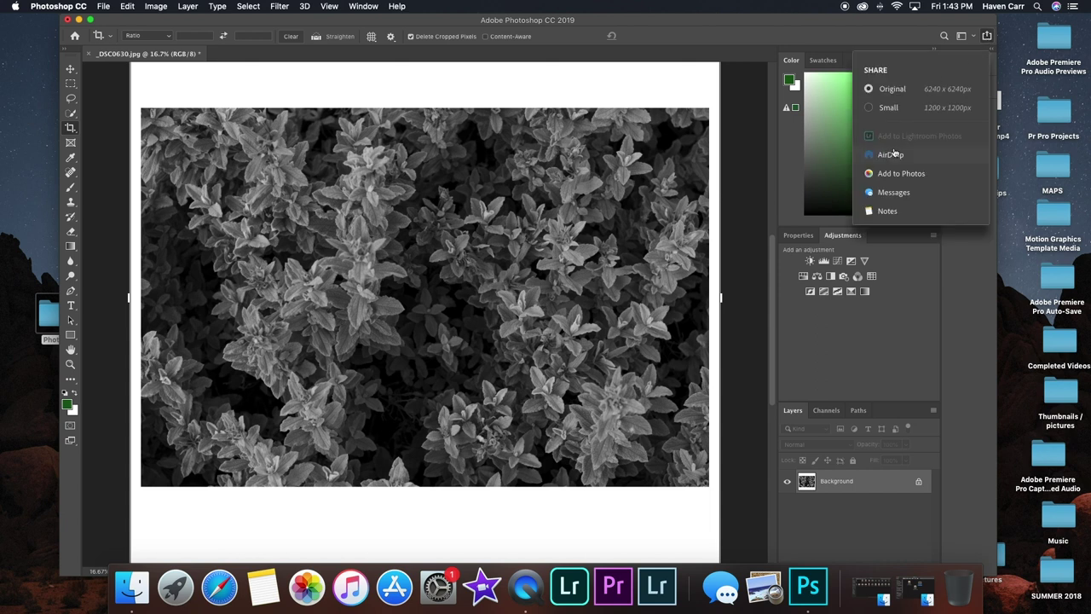
pyautogui.click(816, 37)
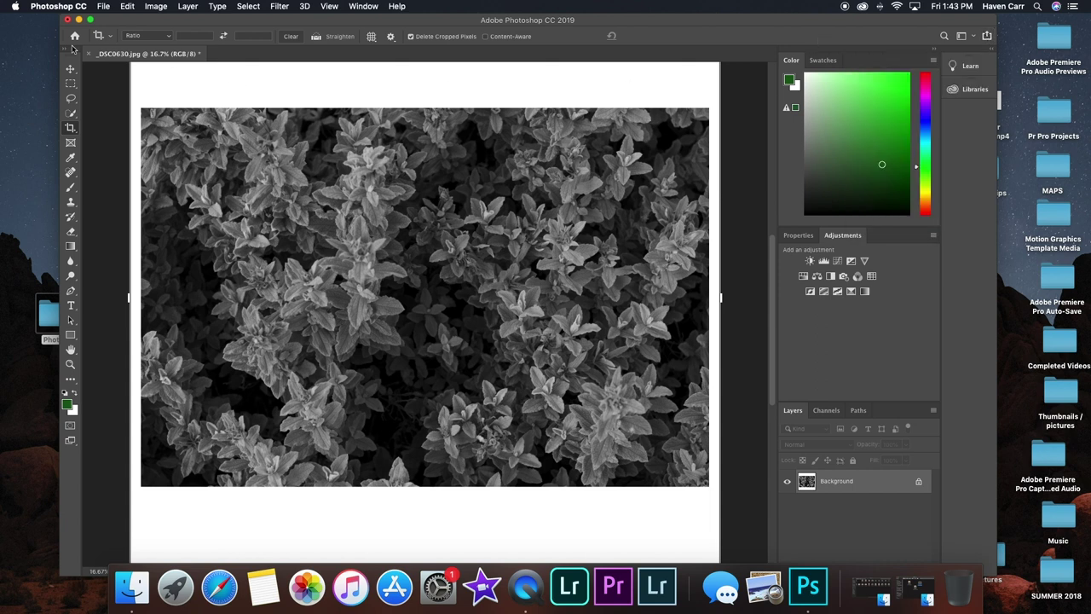
pyautogui.click(75, 36)
# Open the Photos folder, drag _DSC0485.jpg into Photoshop, and minimize the folder window.
pyautogui.doubleClick(52, 318)
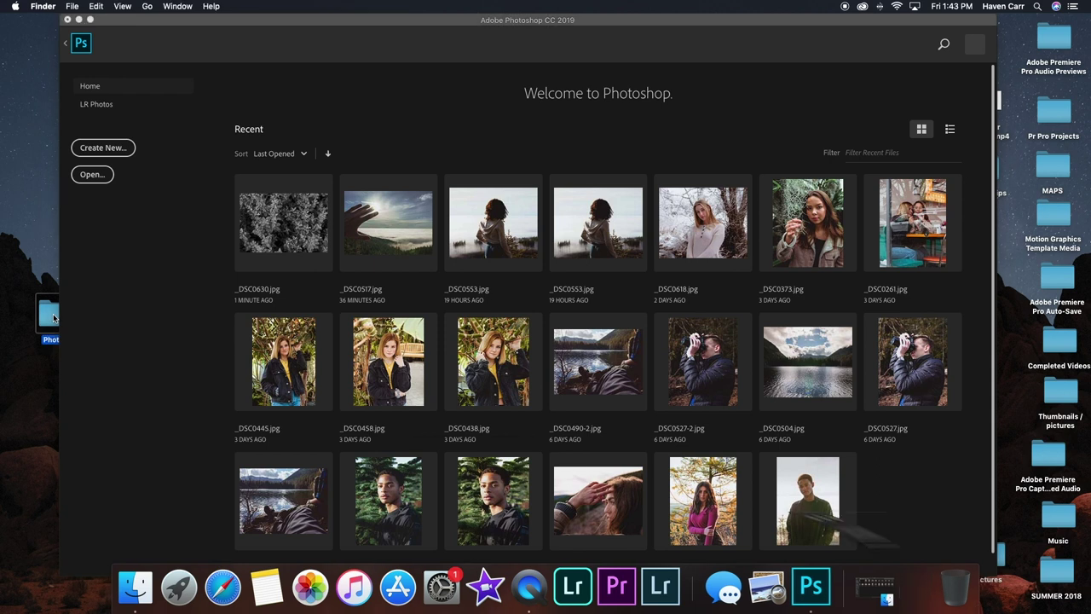
pyautogui.moveTo(189, 225); pyautogui.dragTo(142, 208)
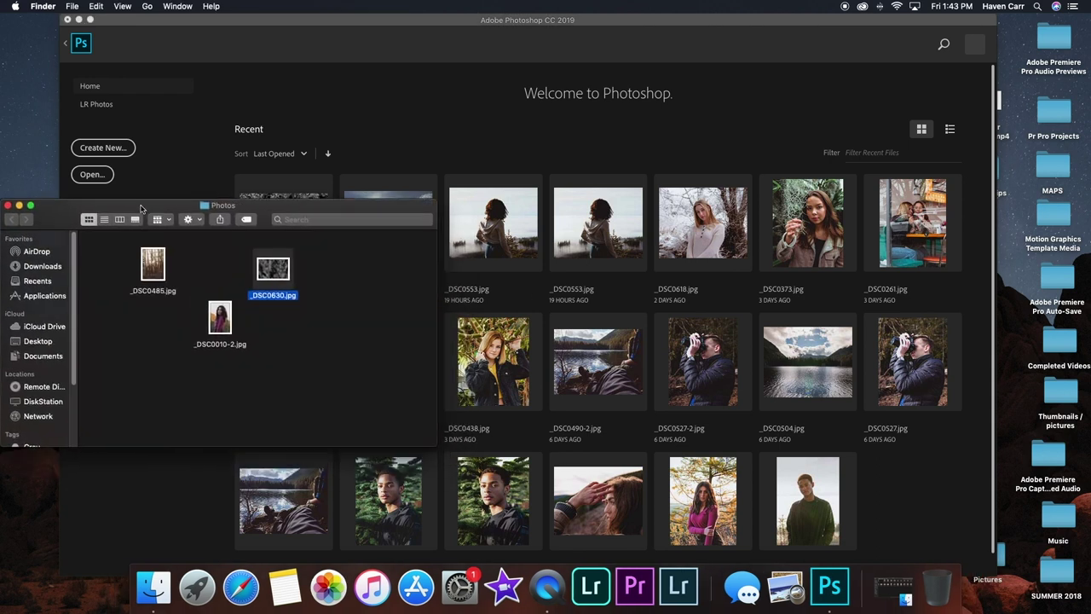
pyautogui.moveTo(437, 242); pyautogui.dragTo(333, 243)
pyautogui.moveTo(150, 269); pyautogui.dragTo(396, 224)
pyautogui.click(19, 207)
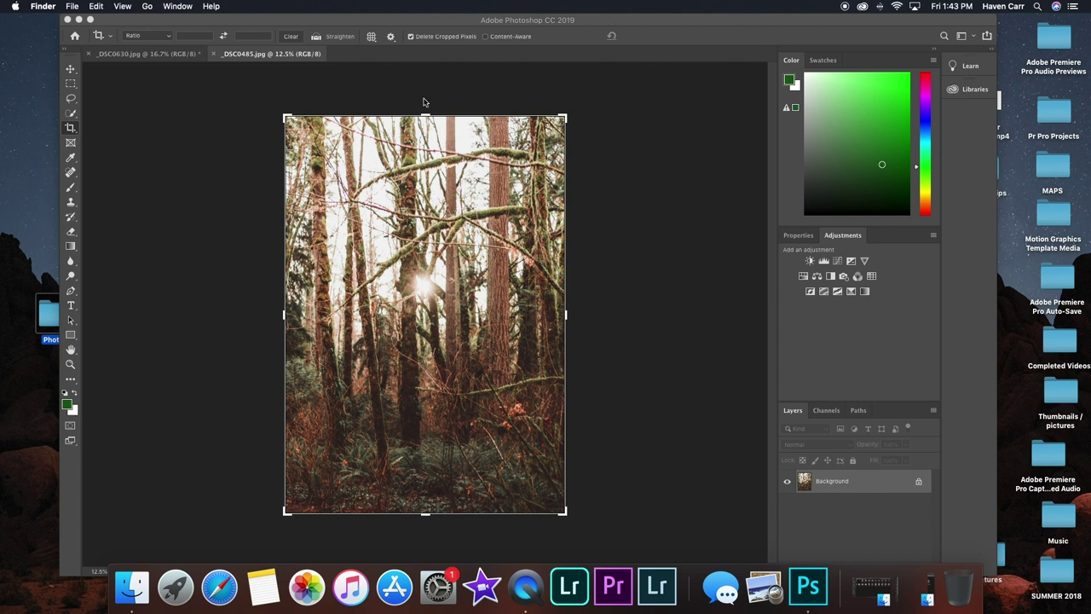
# Set the forest photo's canvas to 24.3 × 24.3 inches in Canvas Size and apply it.
pyautogui.click(167, 20)
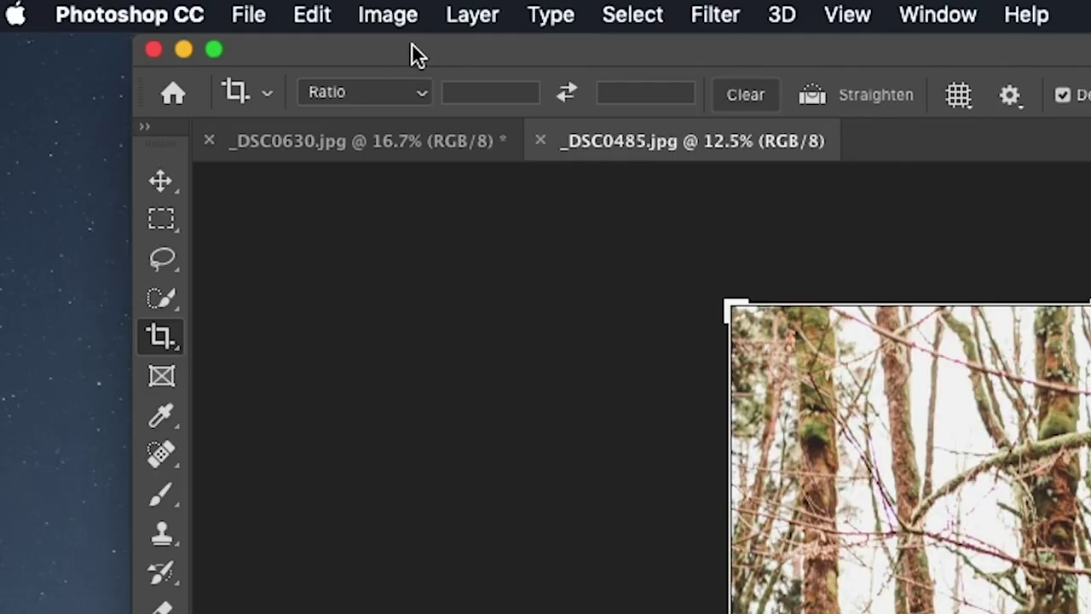
pyautogui.click(157, 6)
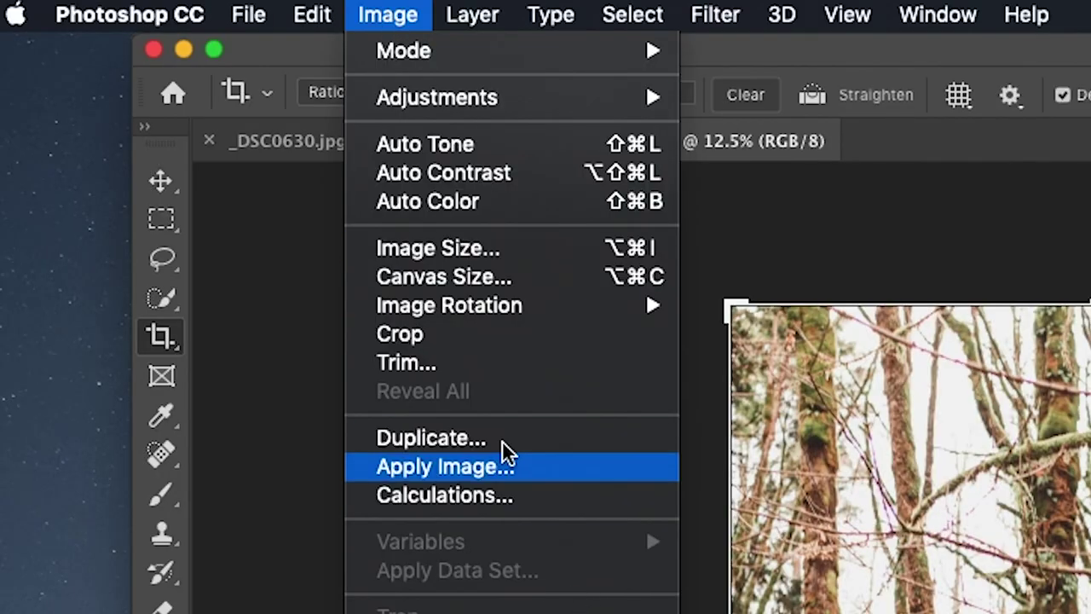
pyautogui.click(513, 277)
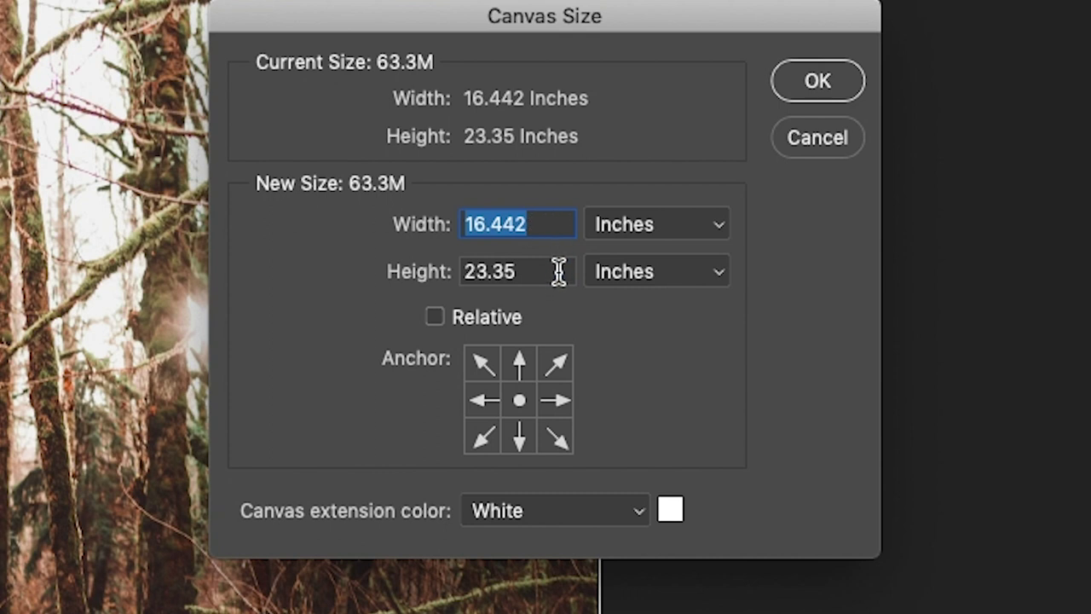
pyautogui.moveTo(557, 275); pyautogui.dragTo(438, 256)
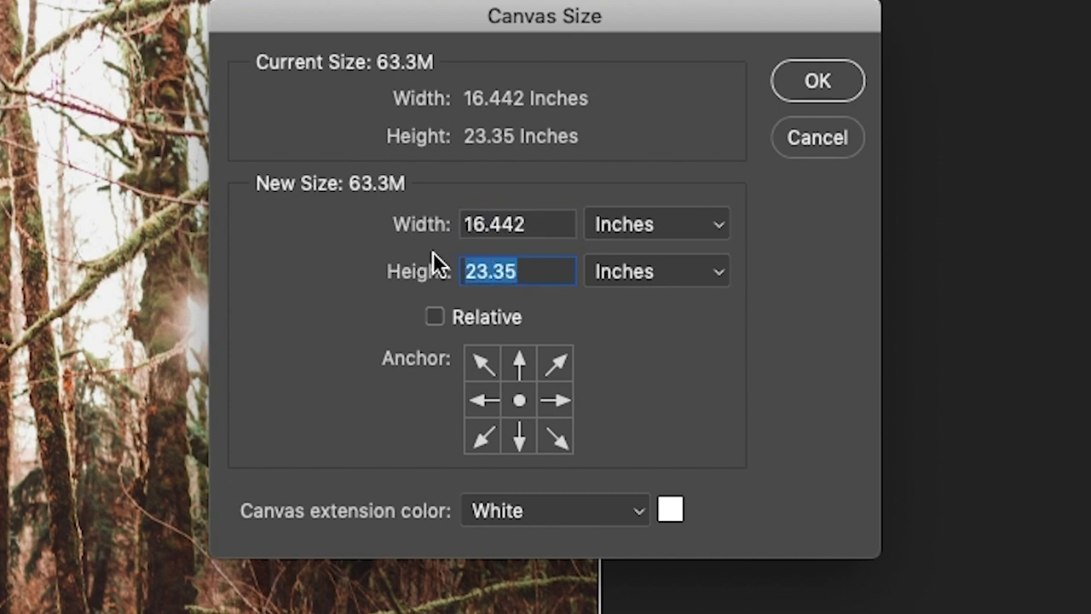
pyautogui.write('24')
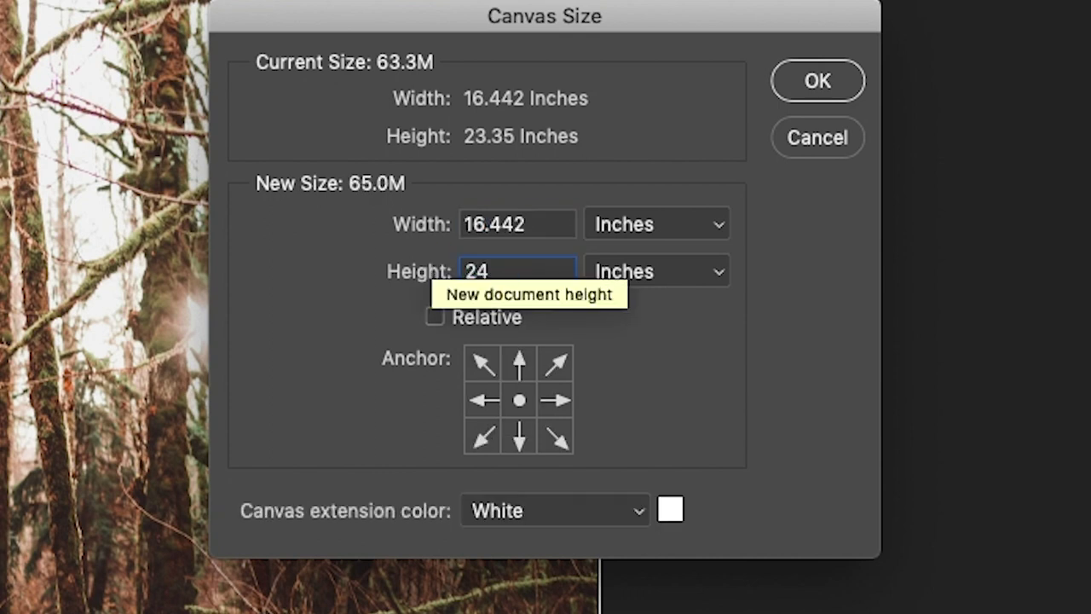
pyautogui.write('.3')
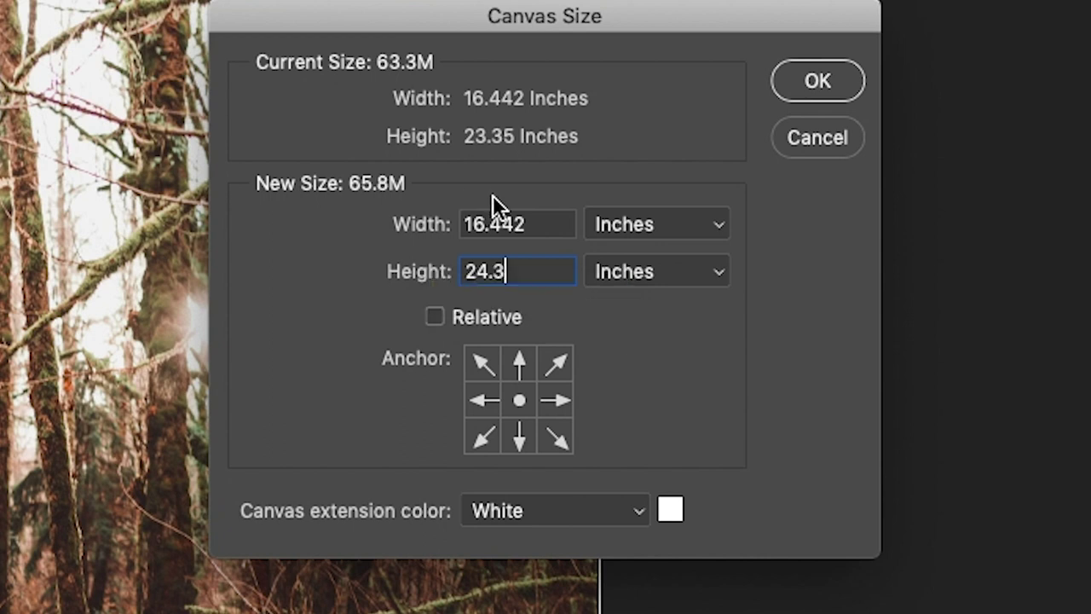
pyautogui.moveTo(540, 224); pyautogui.dragTo(431, 224)
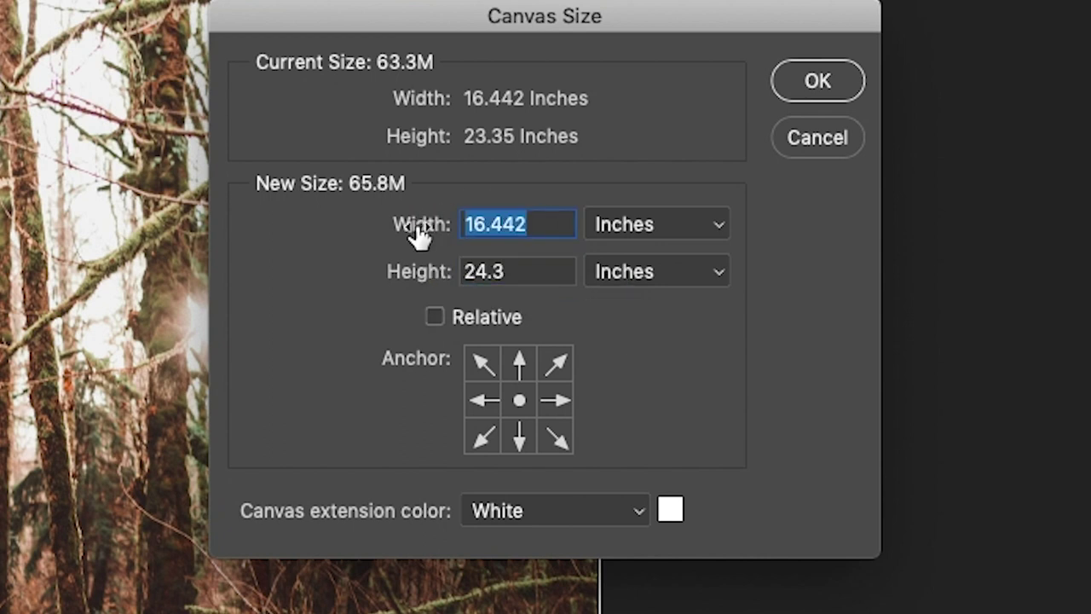
pyautogui.write('24.')
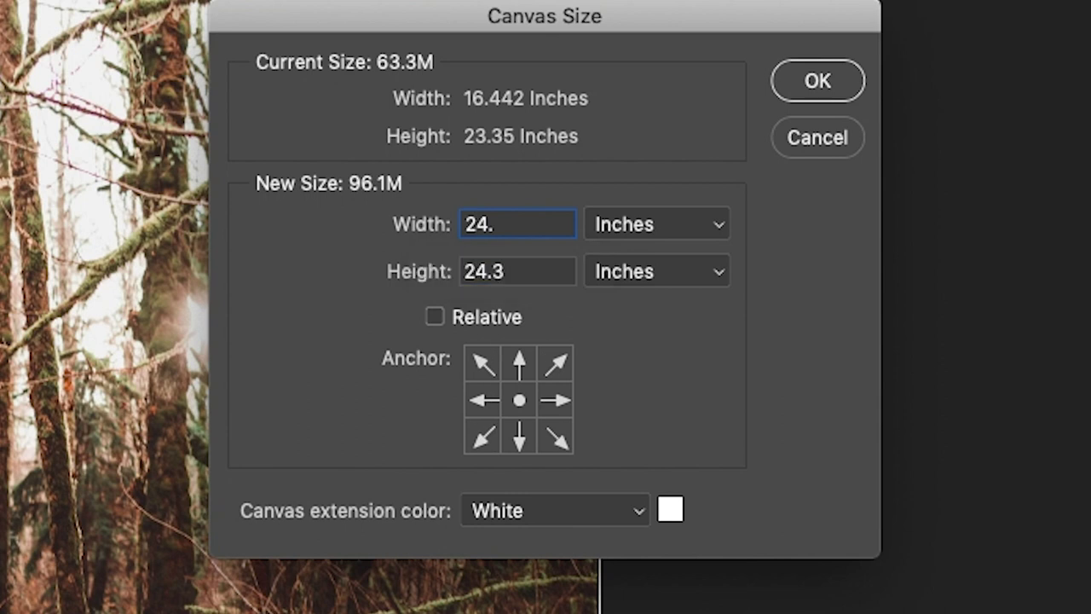
pyautogui.write('3')
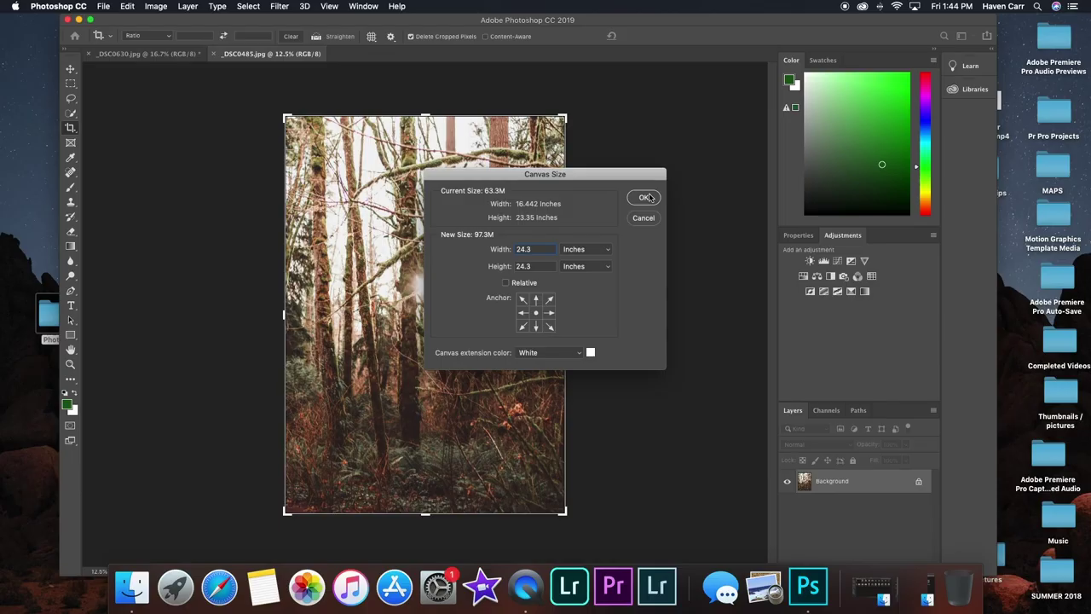
pyautogui.click(832, 78)
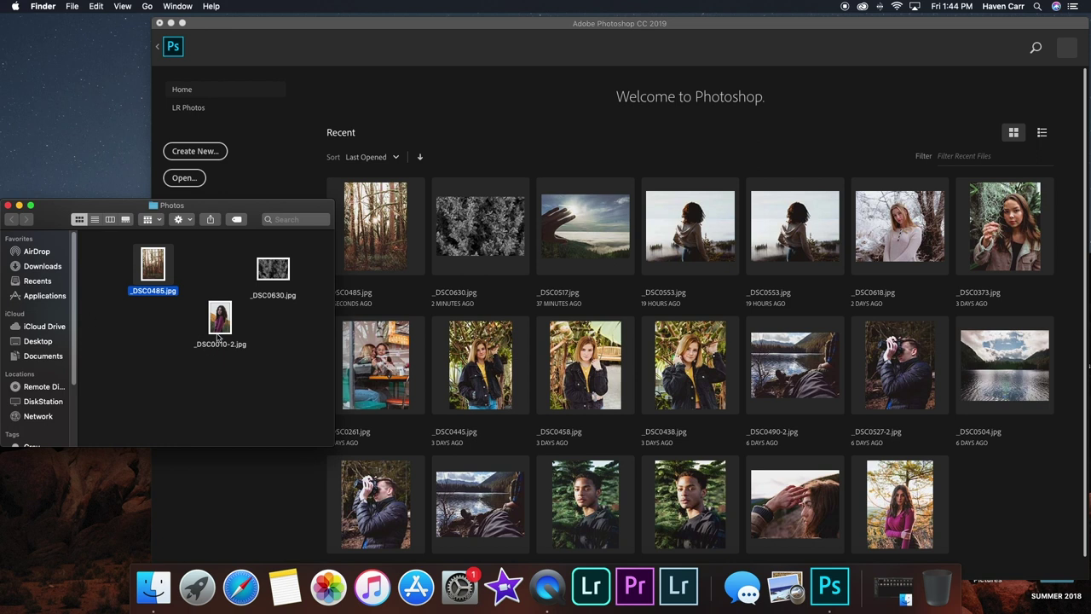
# Drop _DSC0010-2.jpg into Photoshop, minimize the Photos folder, and bring Photoshop forward.
pyautogui.moveTo(219, 338); pyautogui.dragTo(437, 235)
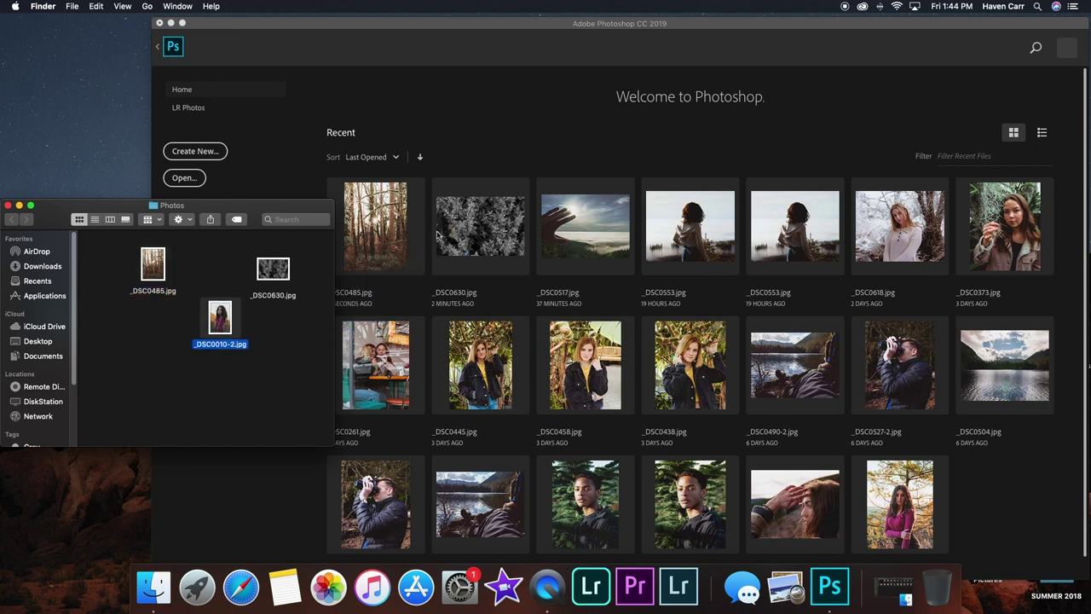
pyautogui.click(18, 206)
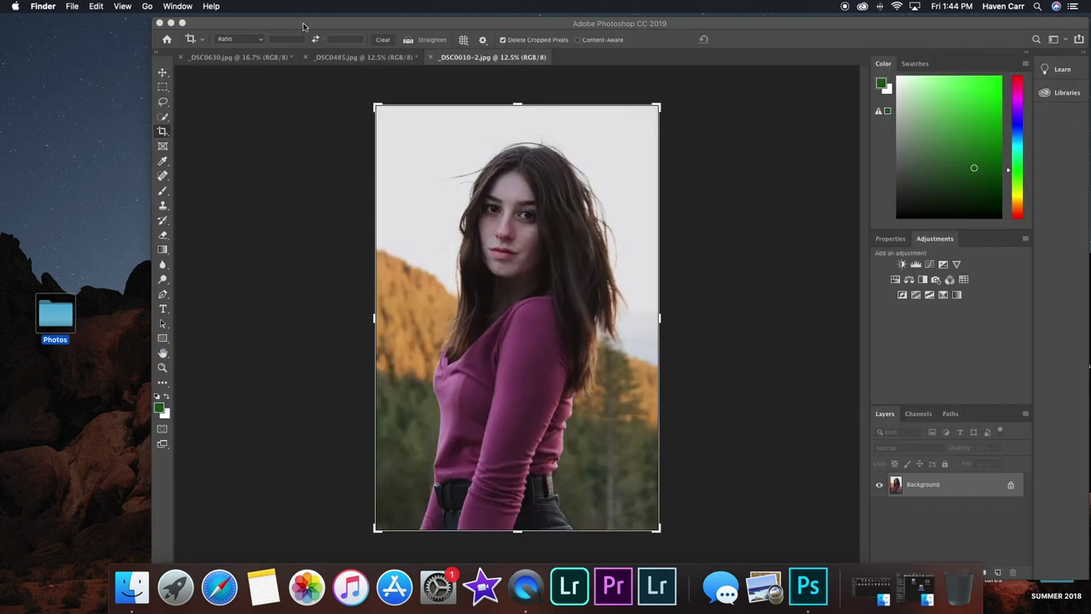
pyautogui.click(303, 27)
# Give the portrait a 20.8 × 26 inch canvas (Height 26, Width 20.8) in Canvas Size.
pyautogui.moveTo(247, 30); pyautogui.dragTo(188, 29)
pyautogui.click(156, 7)
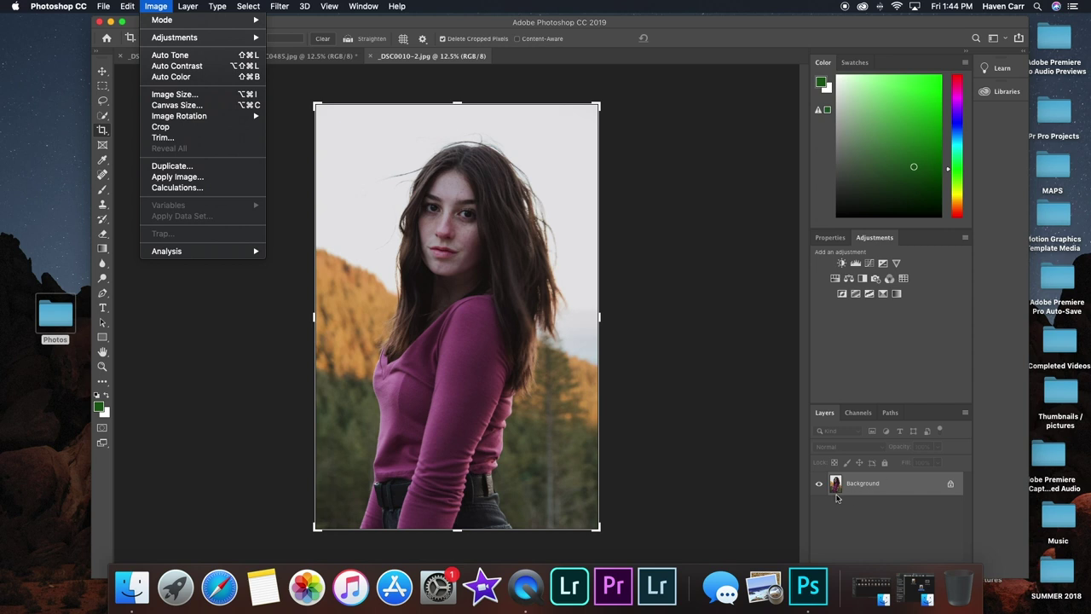
pyautogui.click(192, 105)
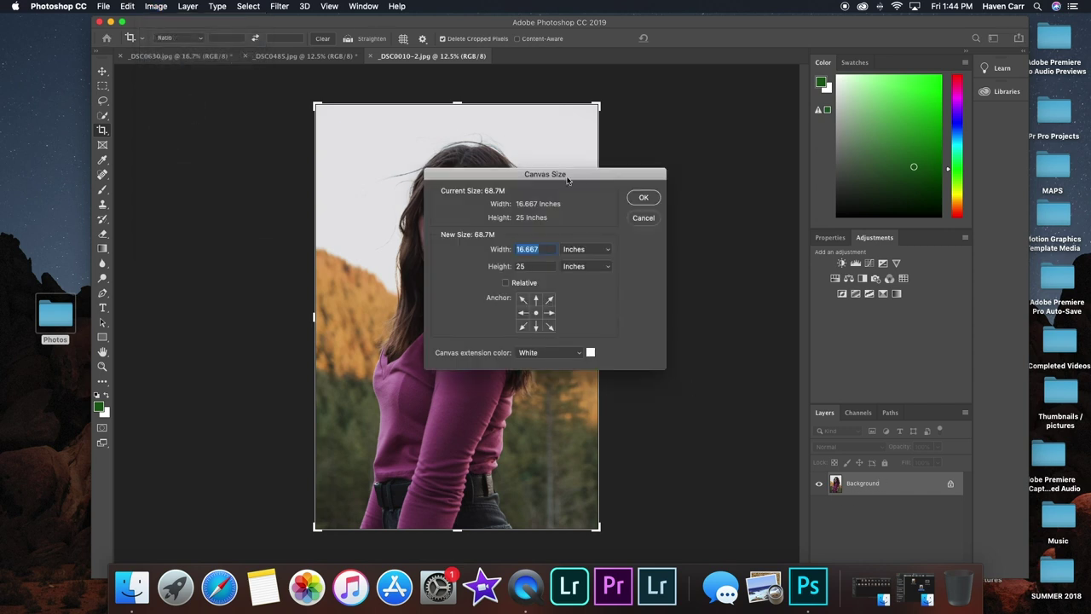
pyautogui.moveTo(566, 179); pyautogui.dragTo(242, 120)
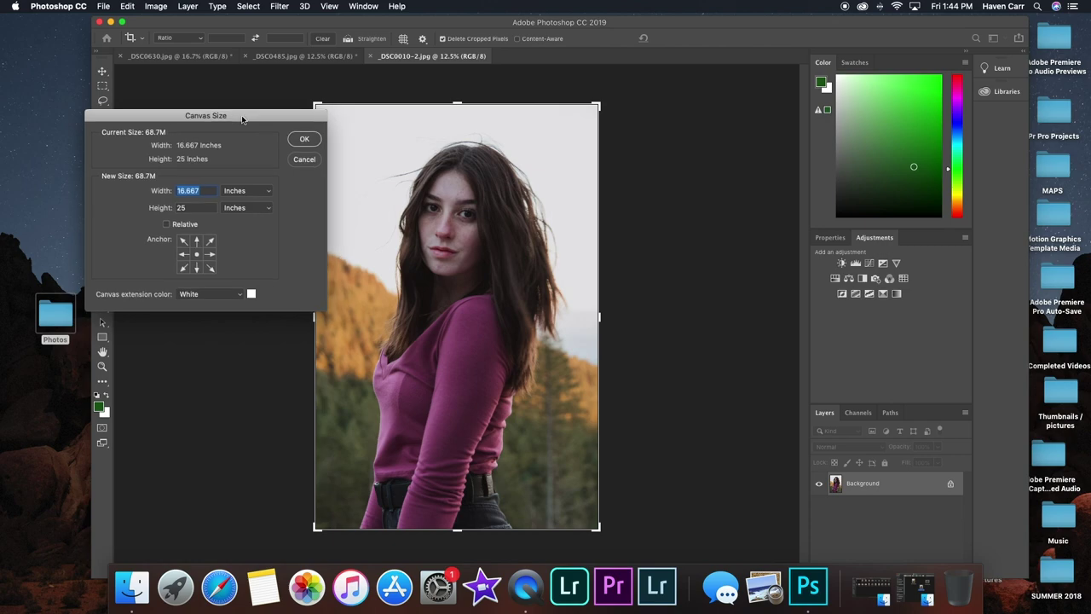
pyautogui.doubleClick(191, 207)
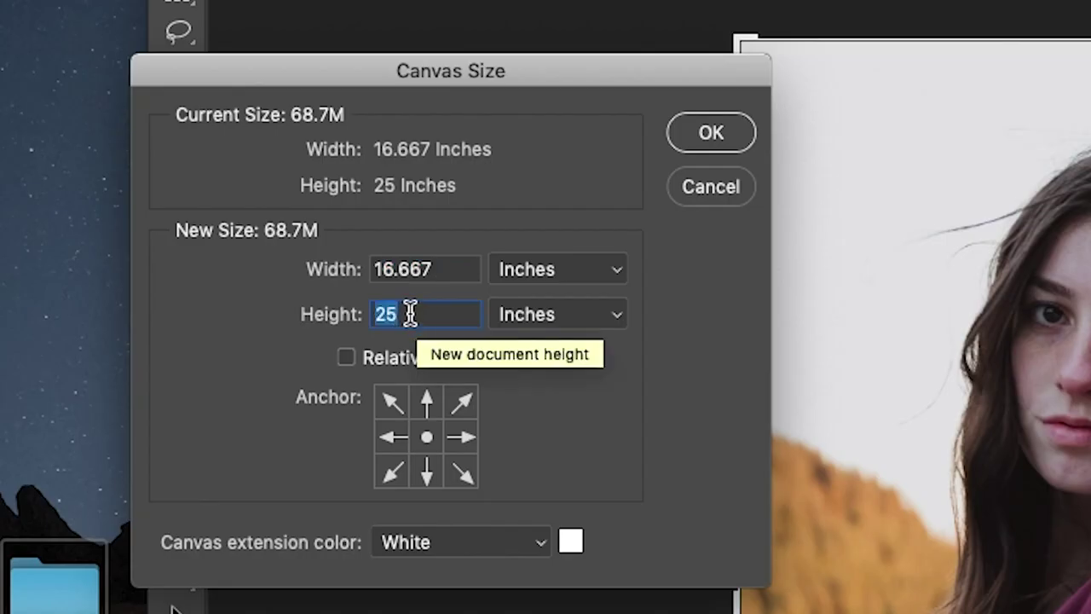
pyautogui.press('BackSpace')
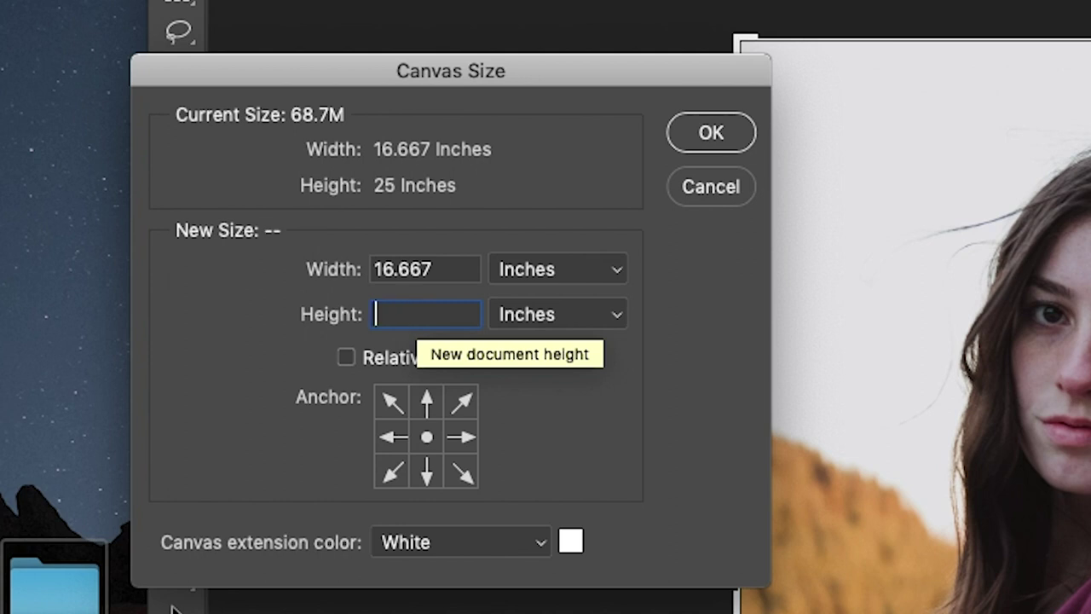
pyautogui.write('26')
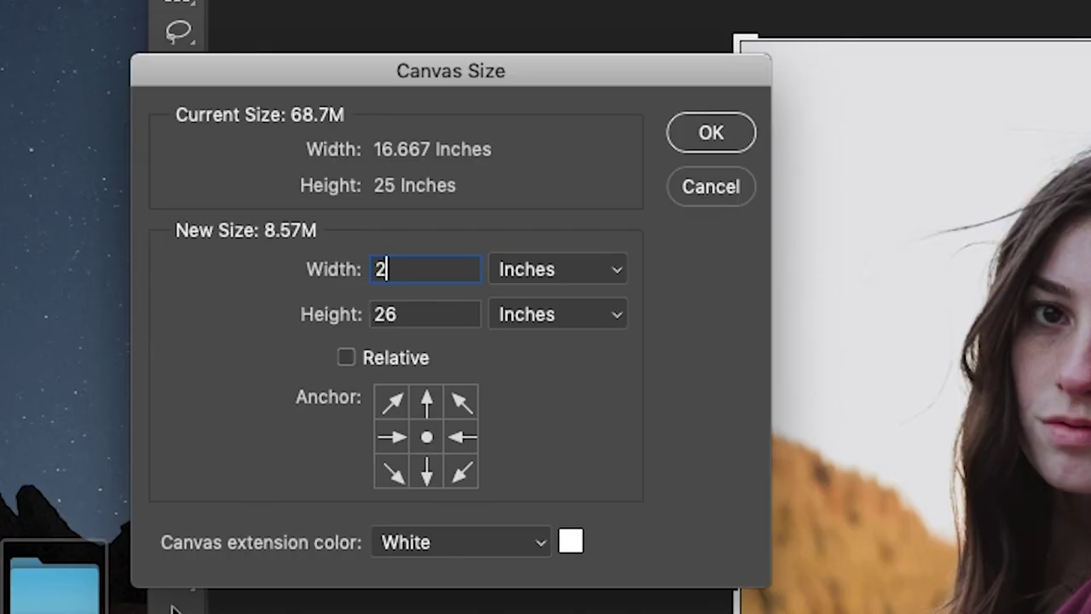
pyautogui.write('0.8')
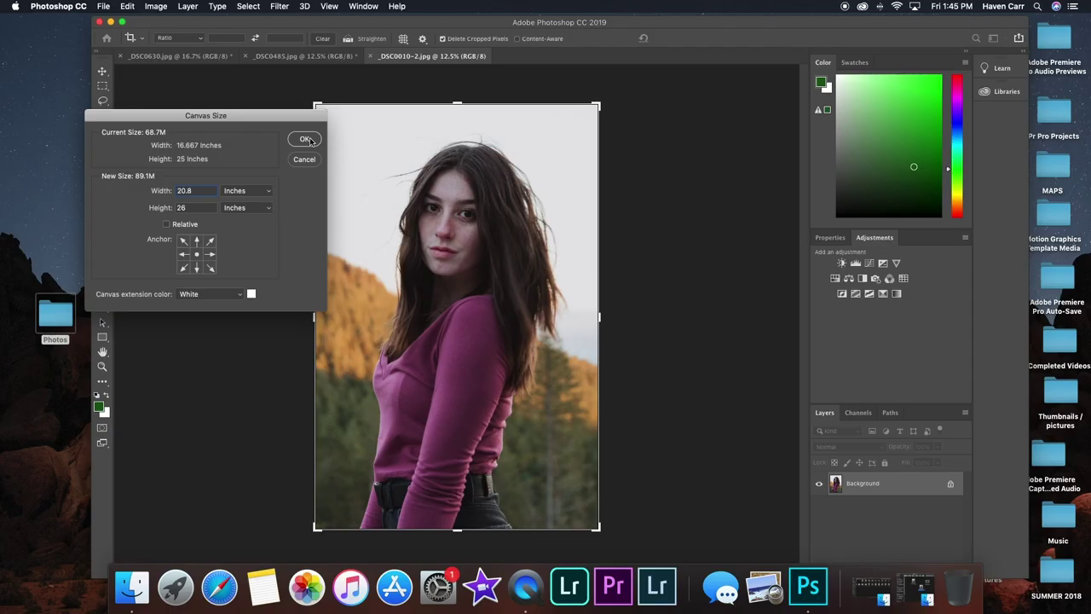
pyautogui.click(305, 139)
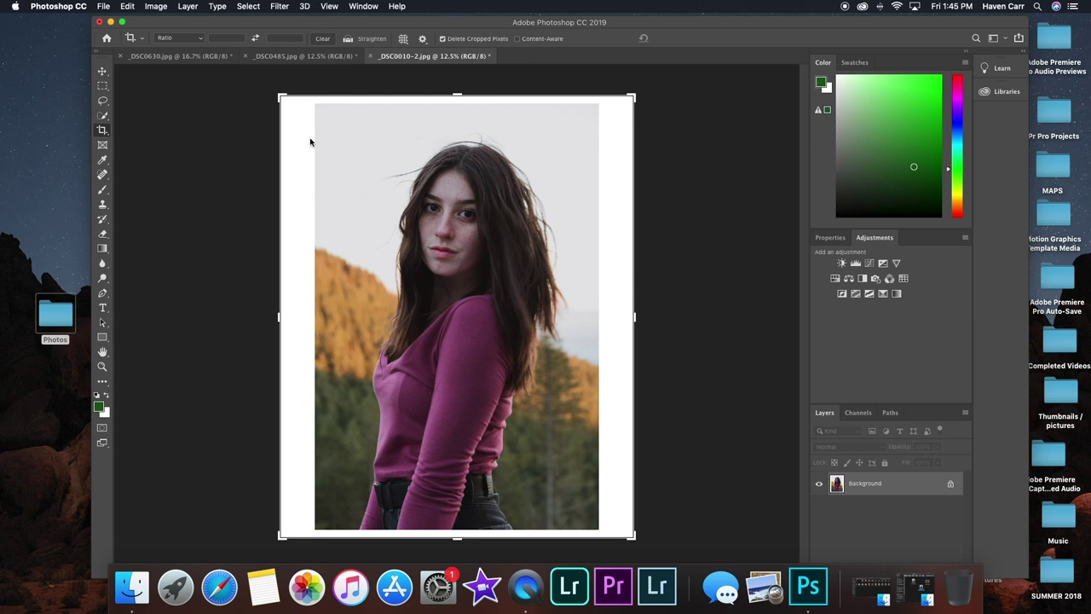